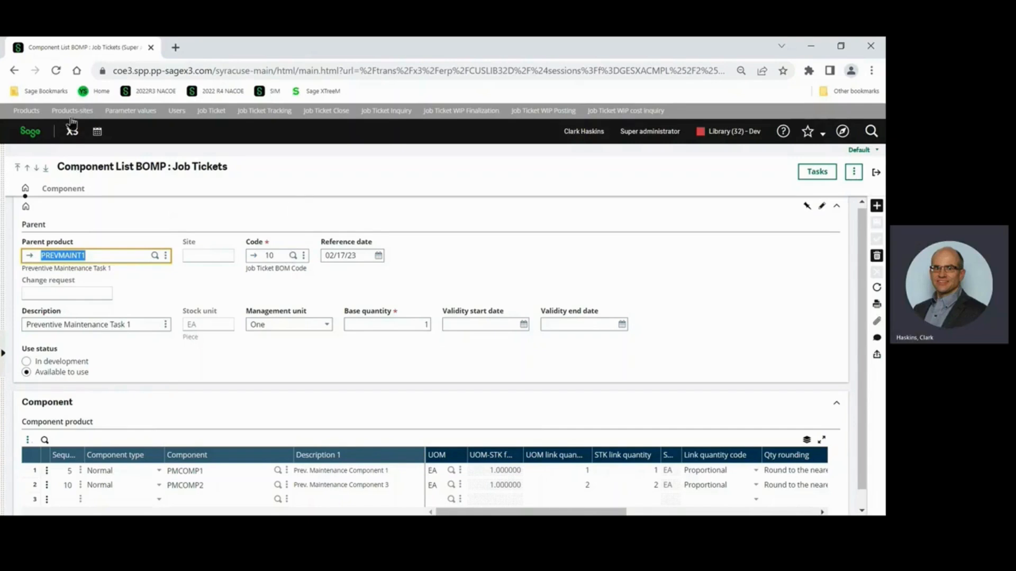
- Review the Job Ticket BOM code setup in a new browser tab, and return to the job ticket component list
right_click(23, 134)
left_click(52, 145)
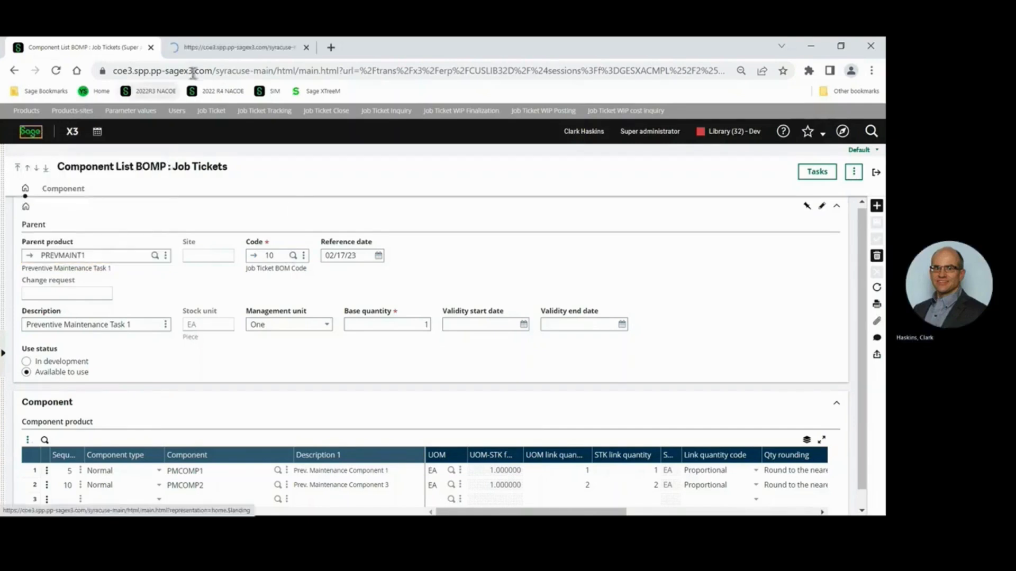
left_click(235, 52)
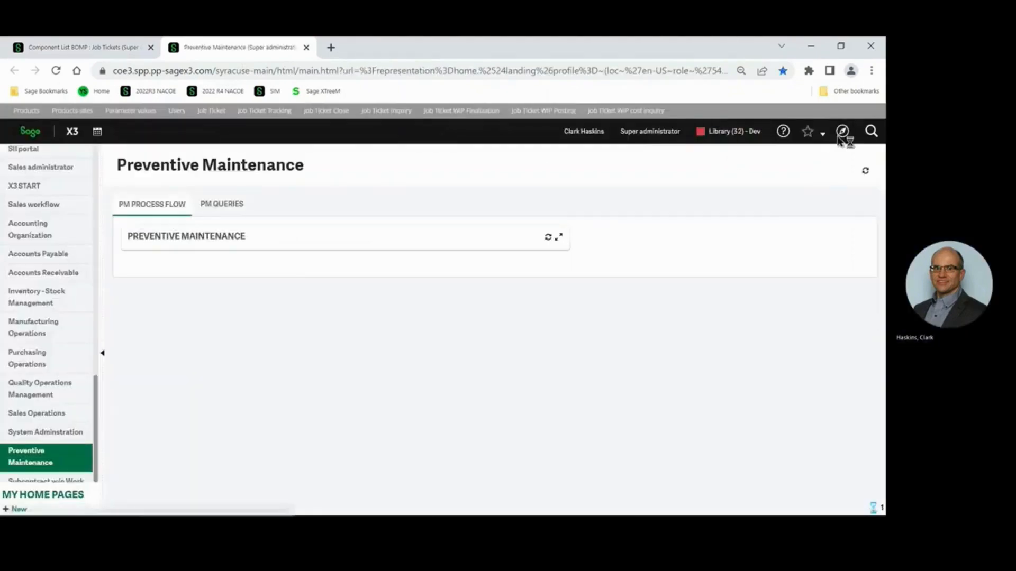
left_click(841, 132)
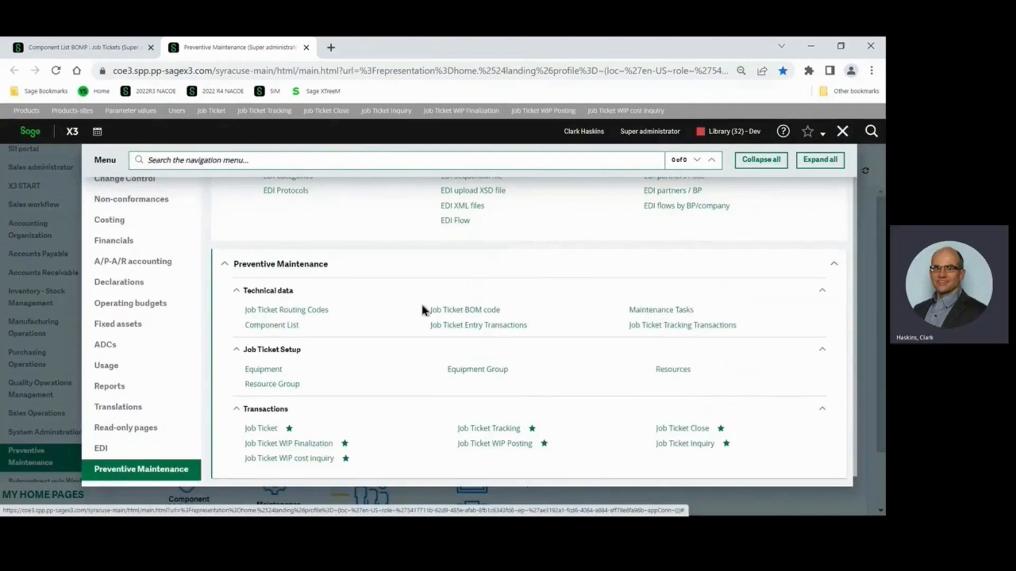
left_click(469, 312)
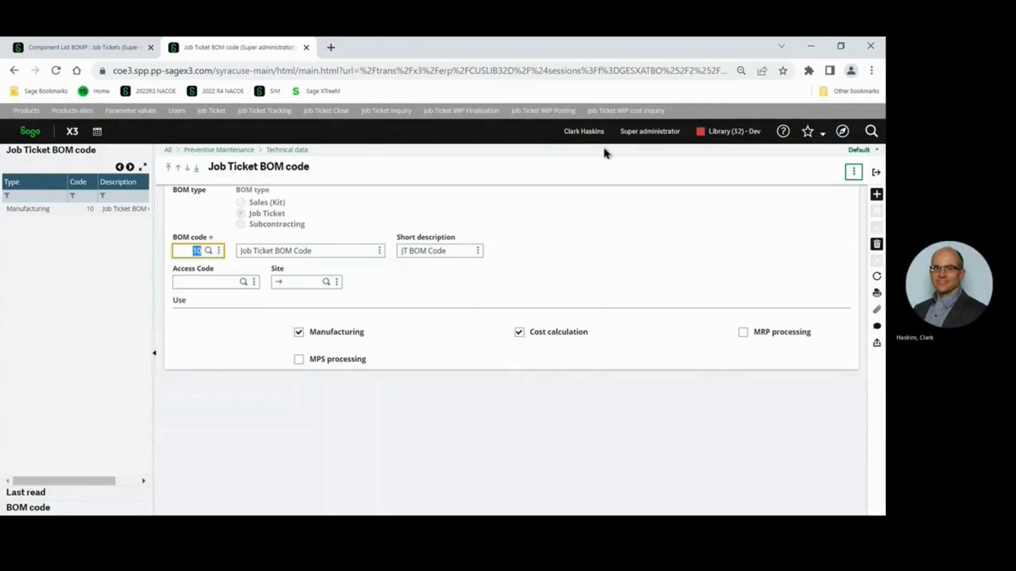
left_click(876, 173)
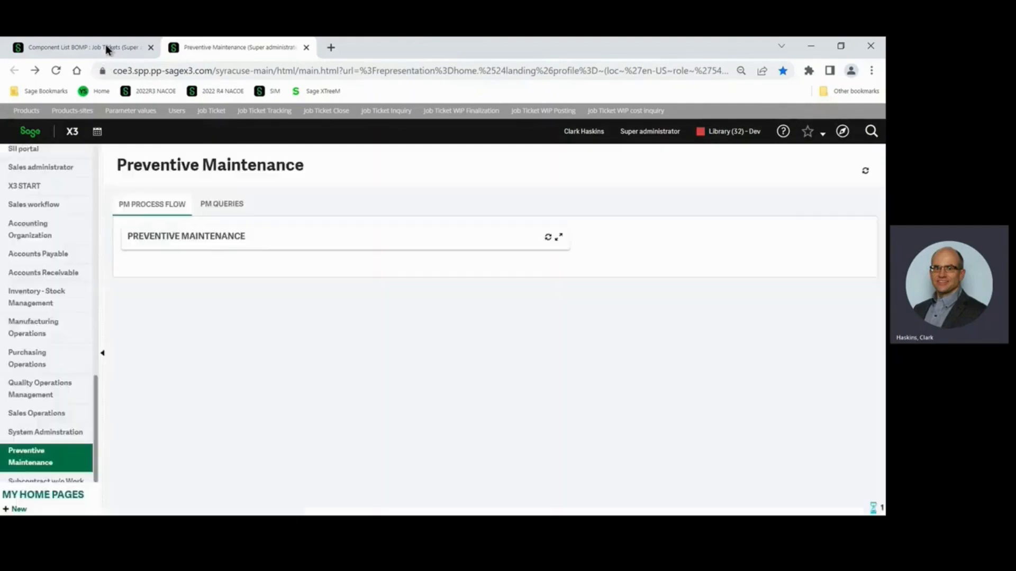
left_click(107, 47)
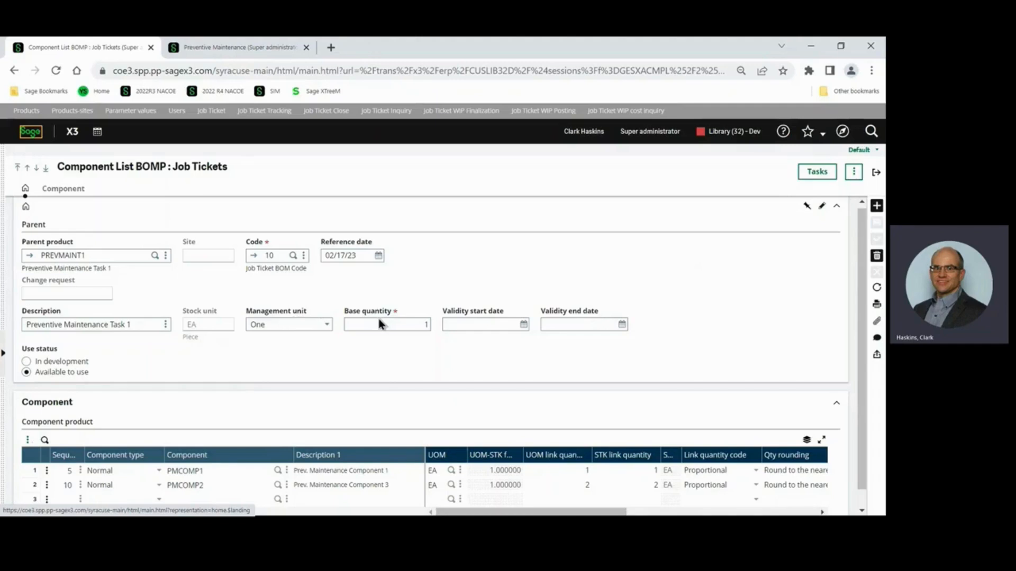
- Review the management unit choices for the parent product and check that its use status is Available to use
left_click(326, 327)
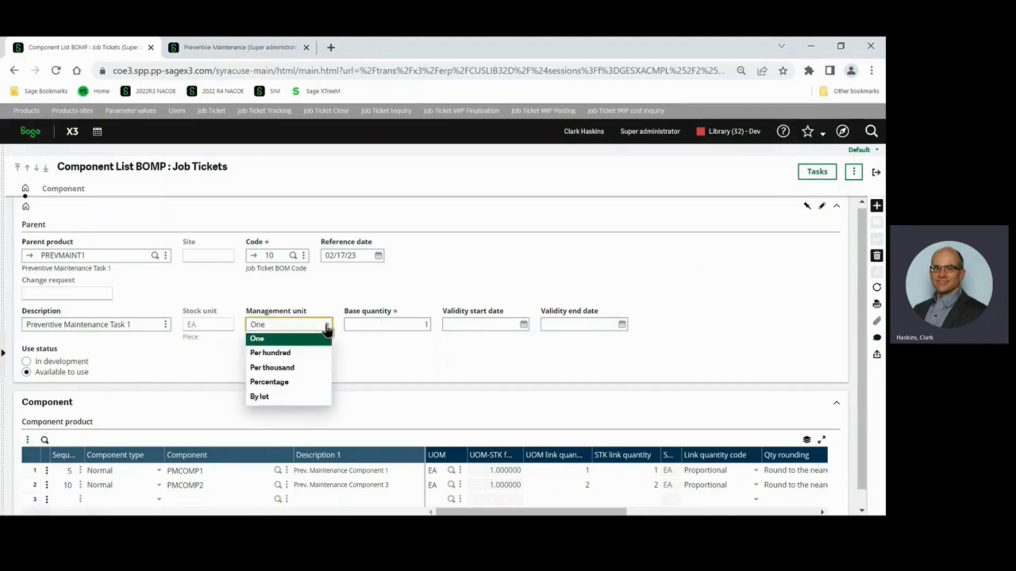
left_click(459, 353)
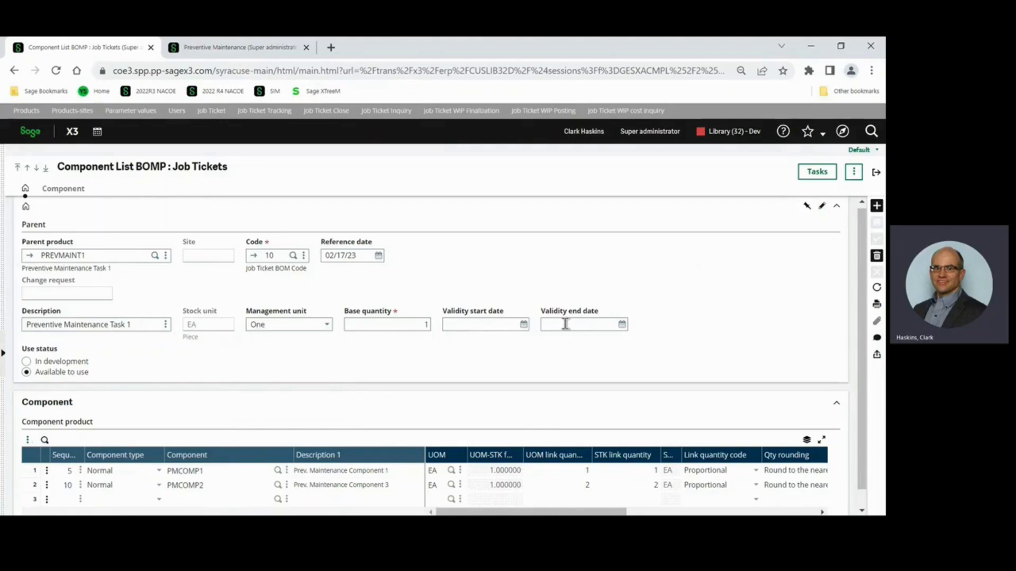
left_click(83, 372)
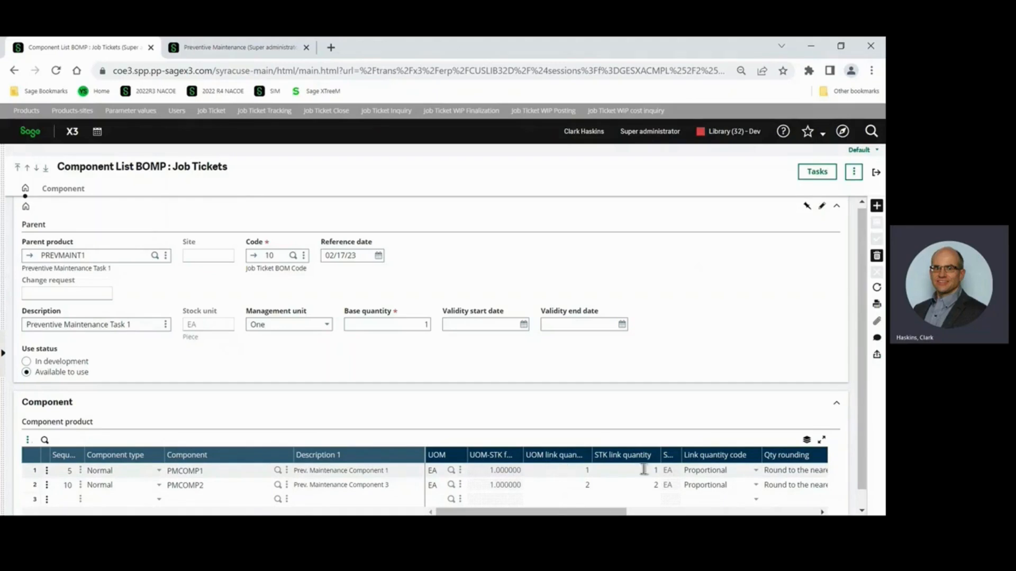
- Review the link quantity code choices for the PMCOMP1 component line without changing the selection
left_click_drag(589, 514, 645, 524)
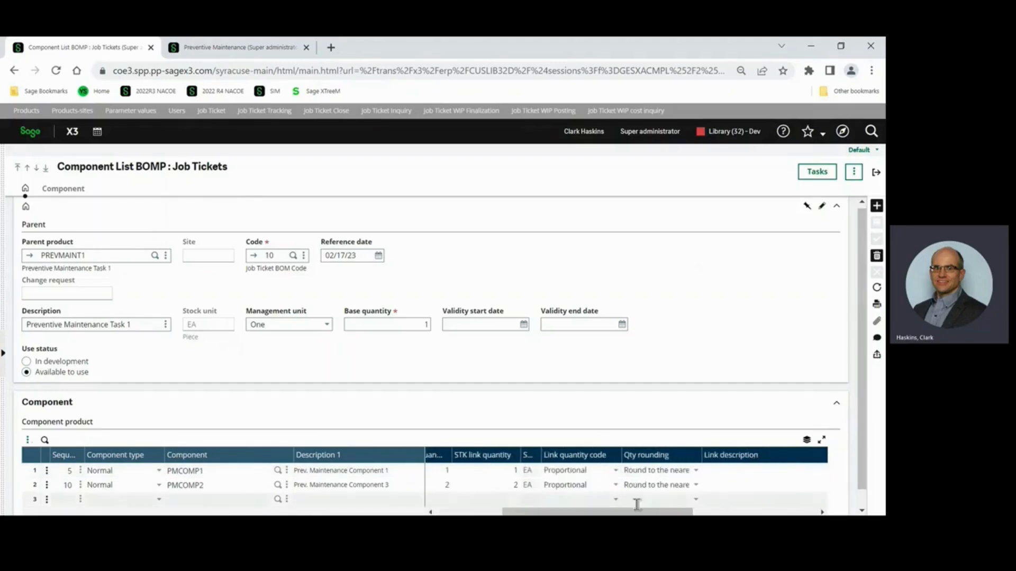
left_click(616, 472)
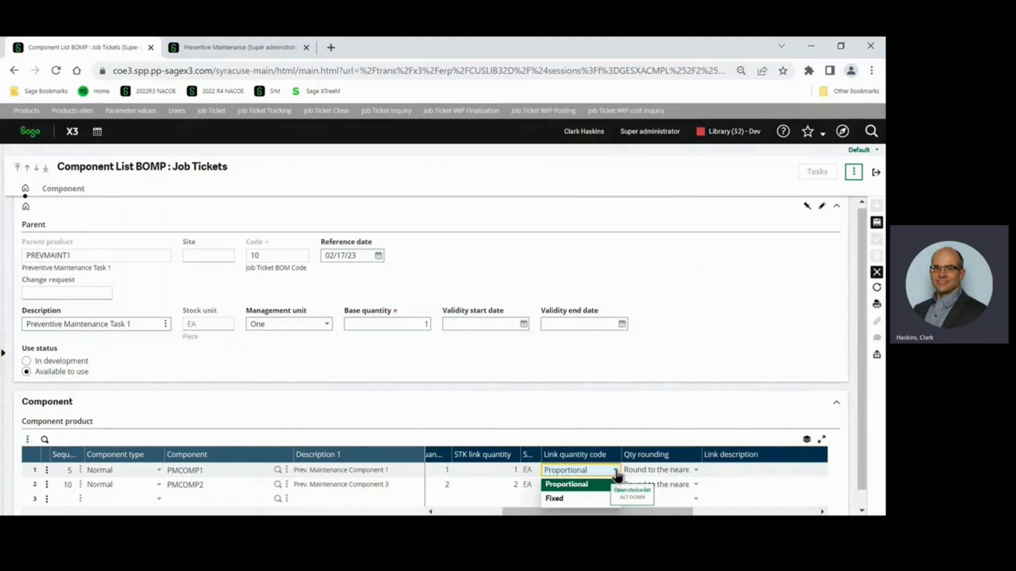
left_click(571, 383)
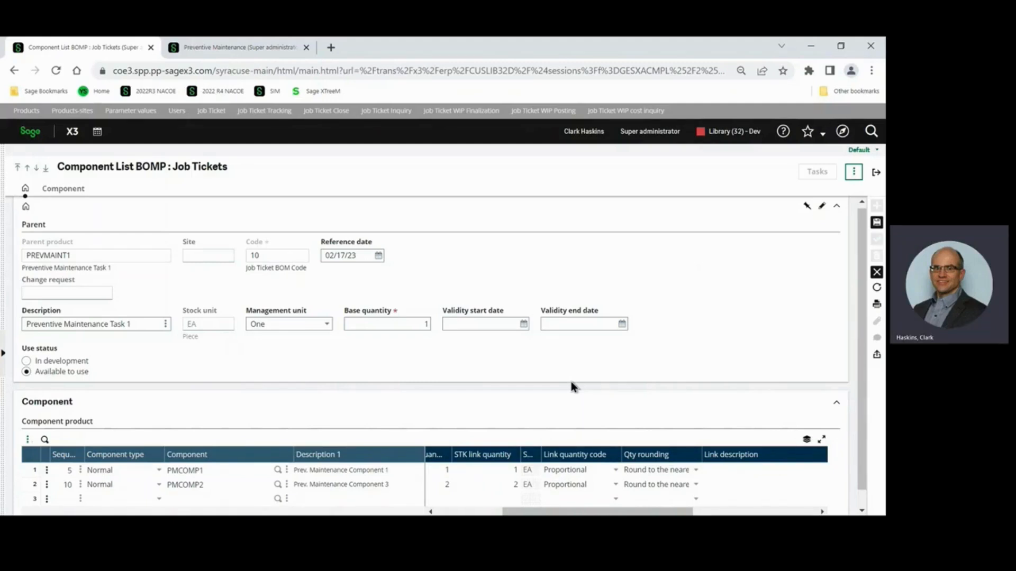
- Check the component list's header text option and the actions of the PMCOMP1 line, and save the record
left_click(857, 174)
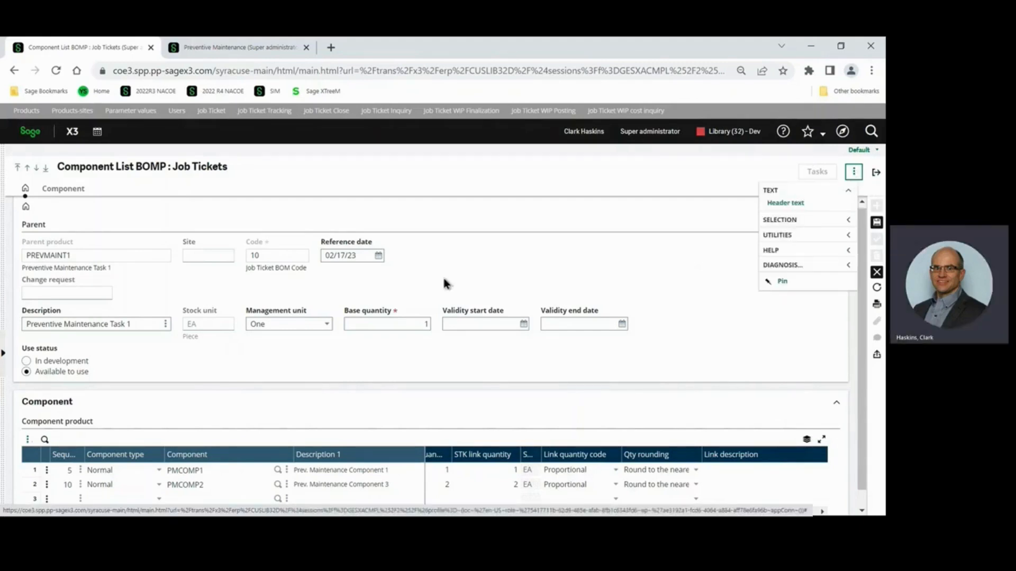
left_click(50, 470)
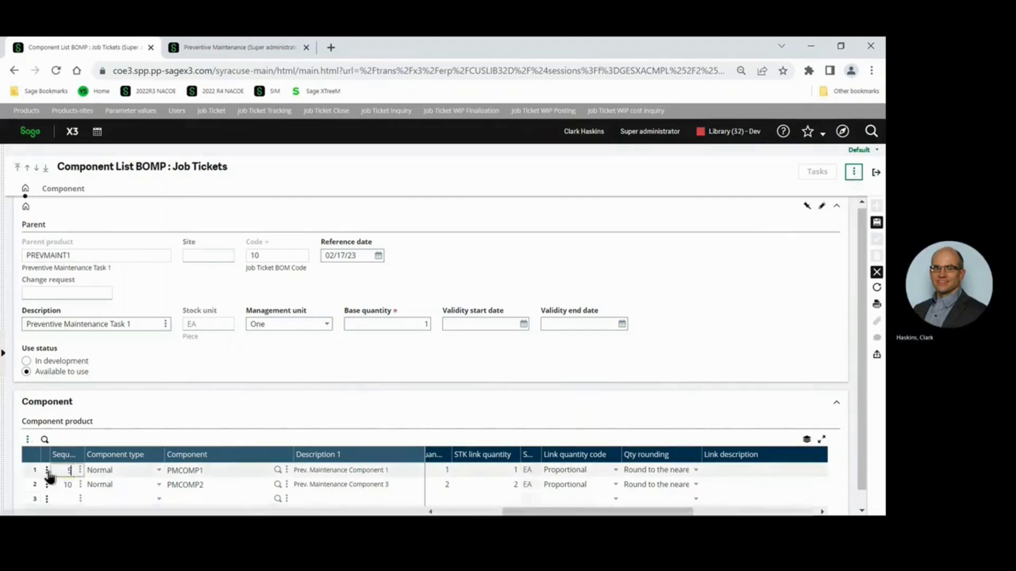
left_click(48, 472)
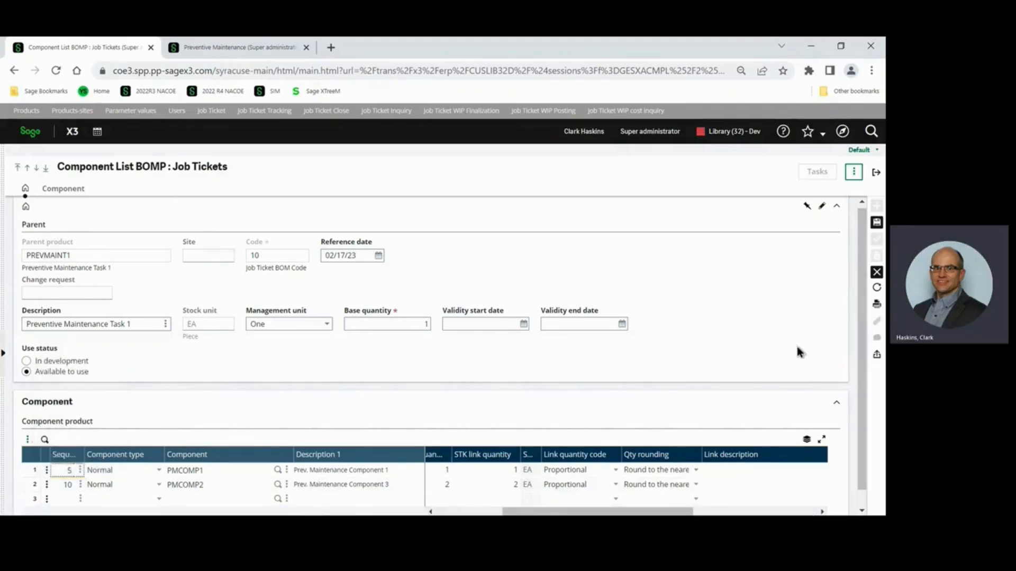
left_click(877, 222)
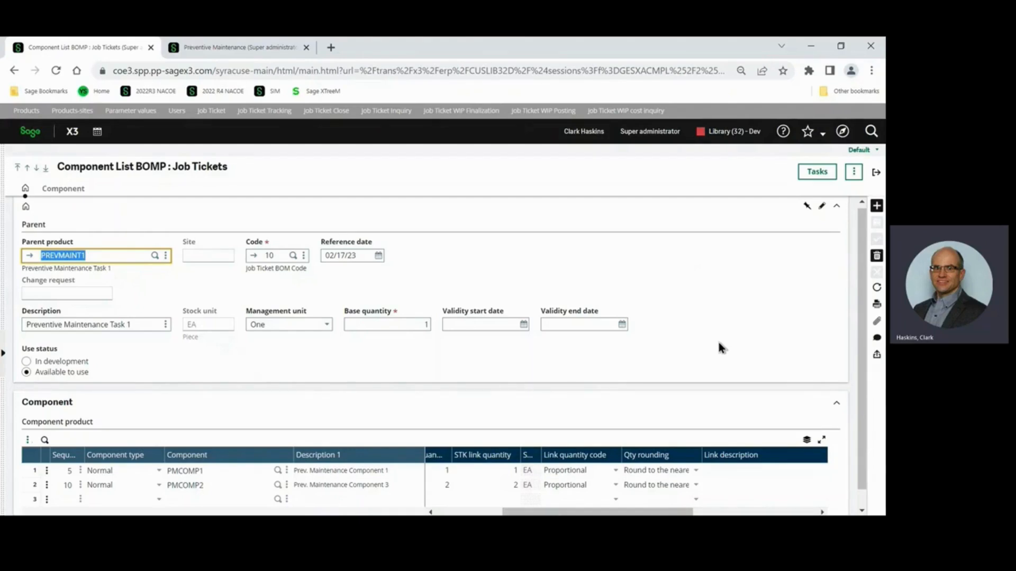
- Try to add a Text component line with the link description "Add Components as required", and save the component list
left_click(158, 500)
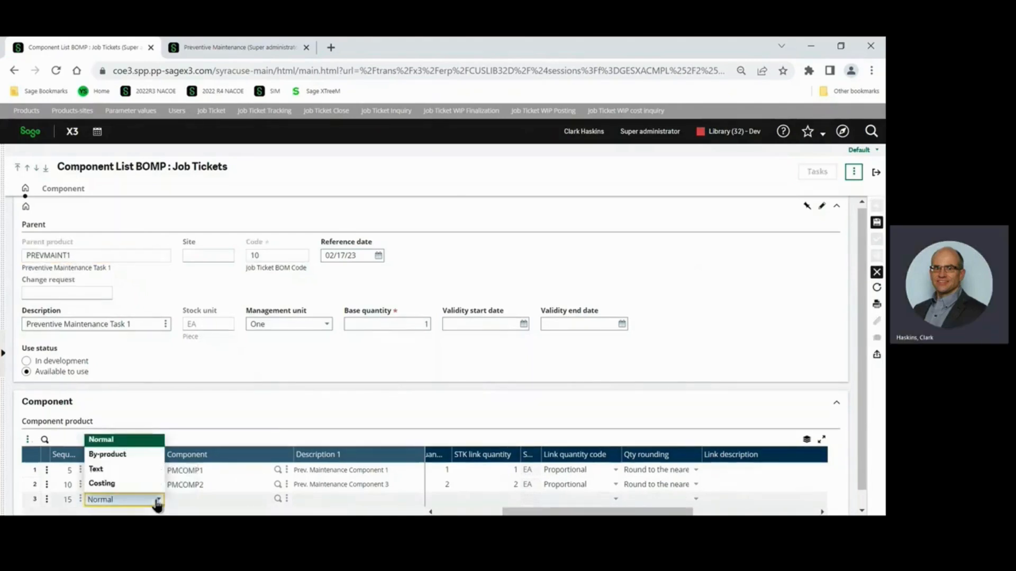
left_click(139, 470)
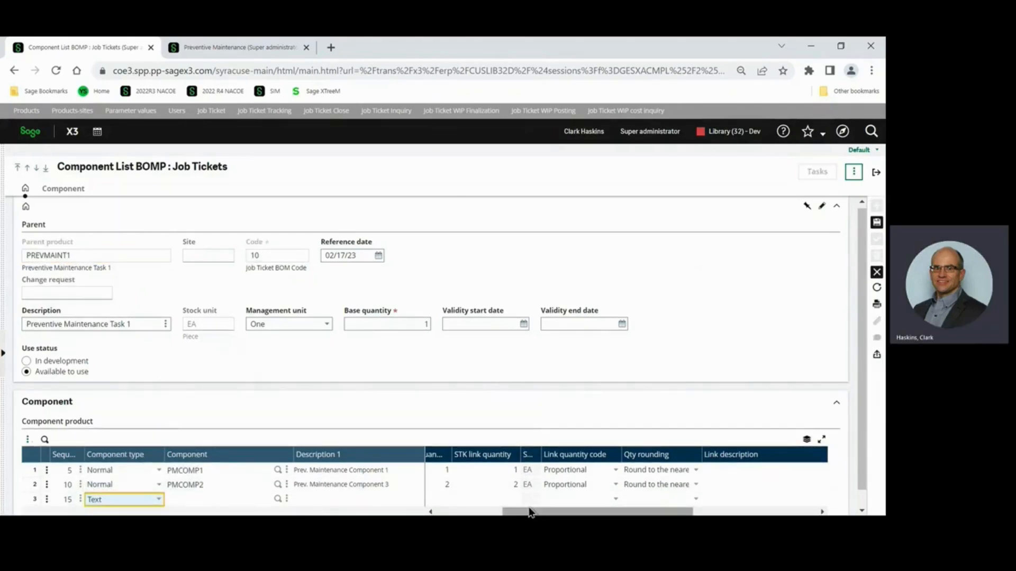
key("Tab")
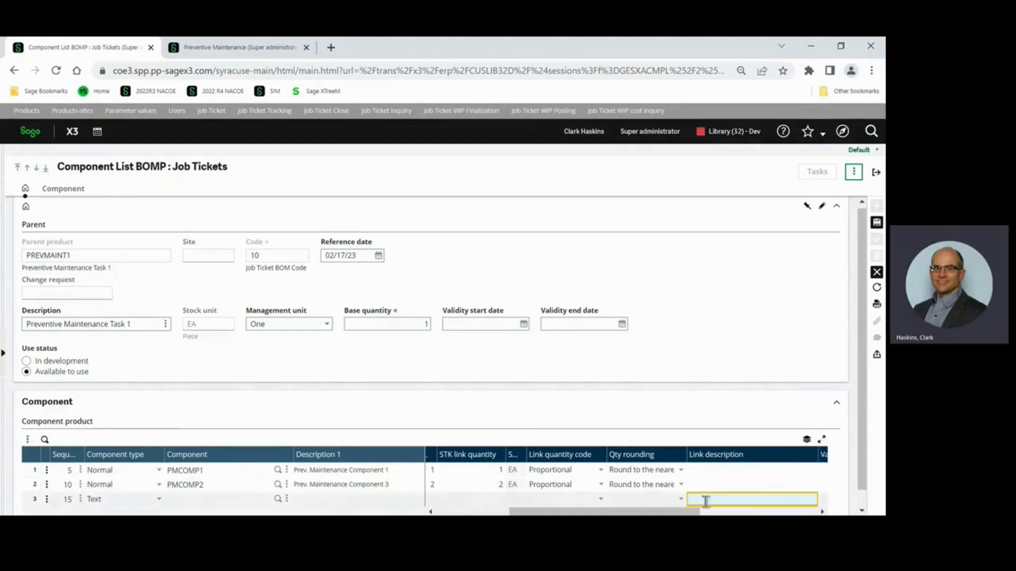
type("Add Components as required")
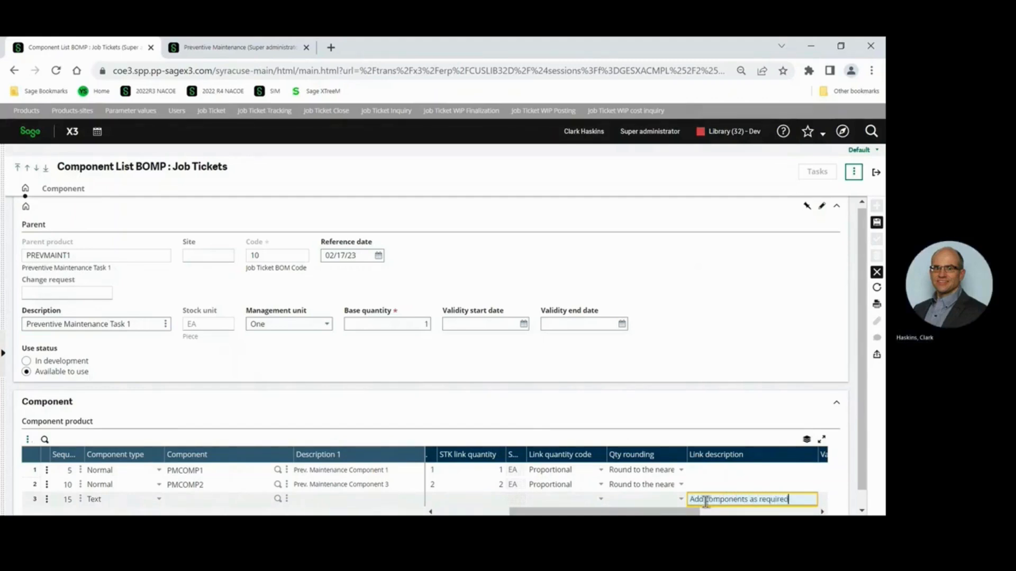
key("Tab")
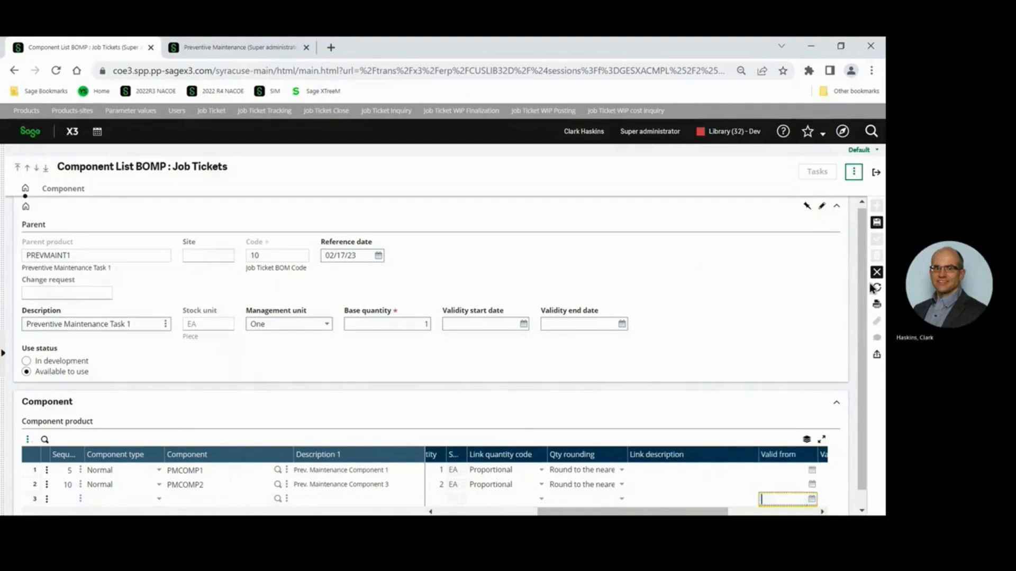
left_click(878, 224)
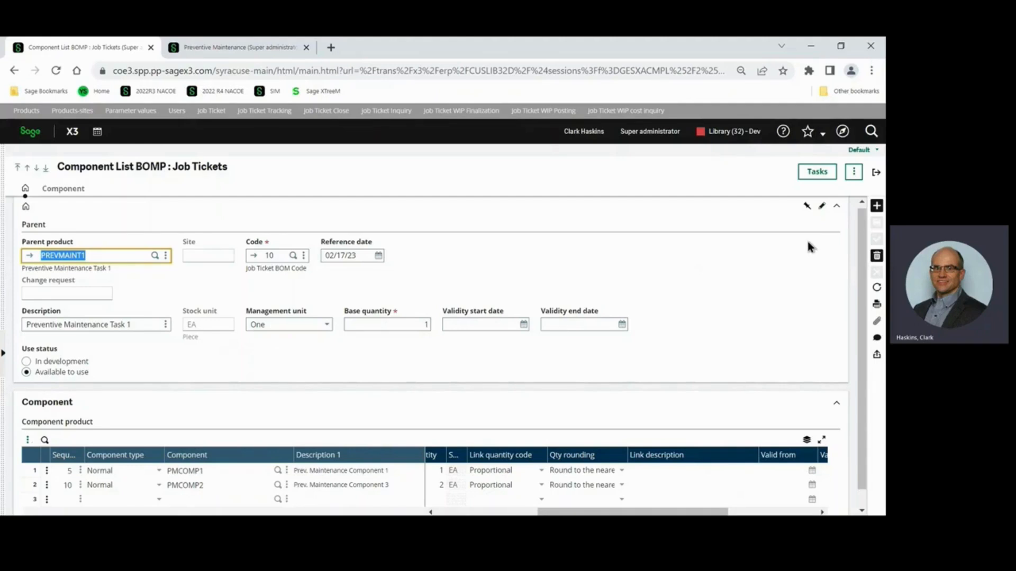
- Open the maintenance tasks linked to the PREVMAINT1 component list and review the definition of their routing code
left_click(819, 177)
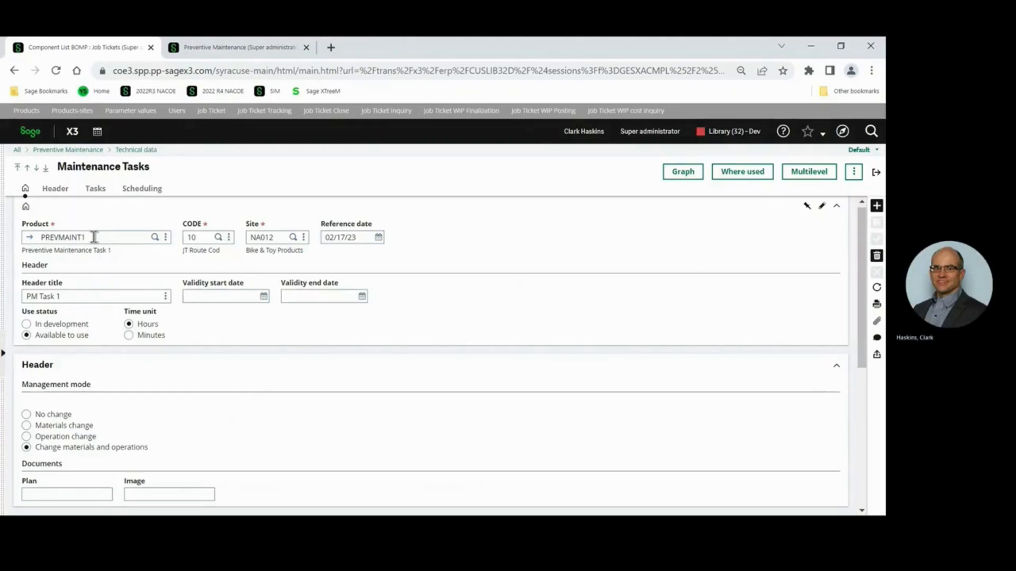
left_click(229, 238)
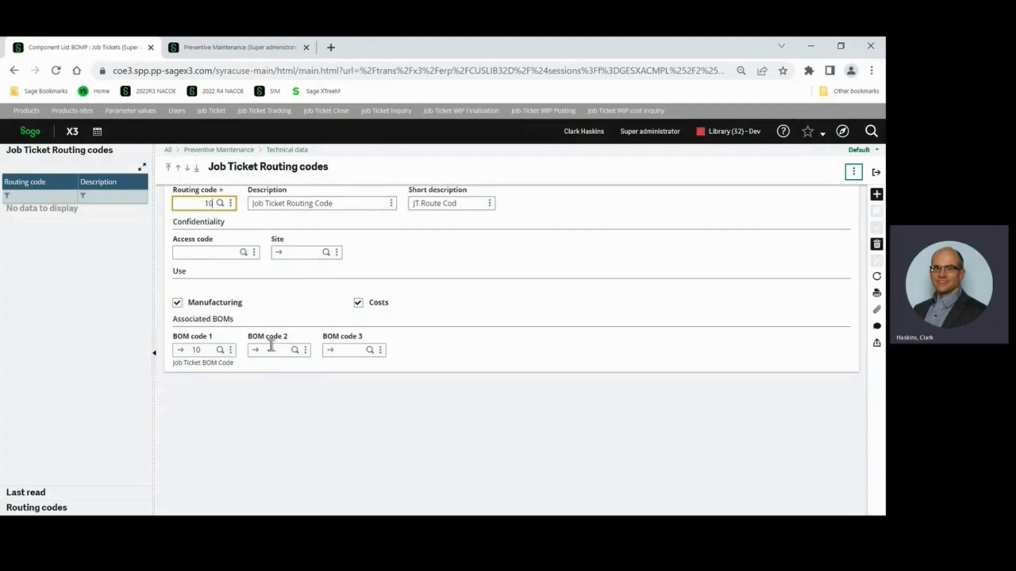
left_click(876, 174)
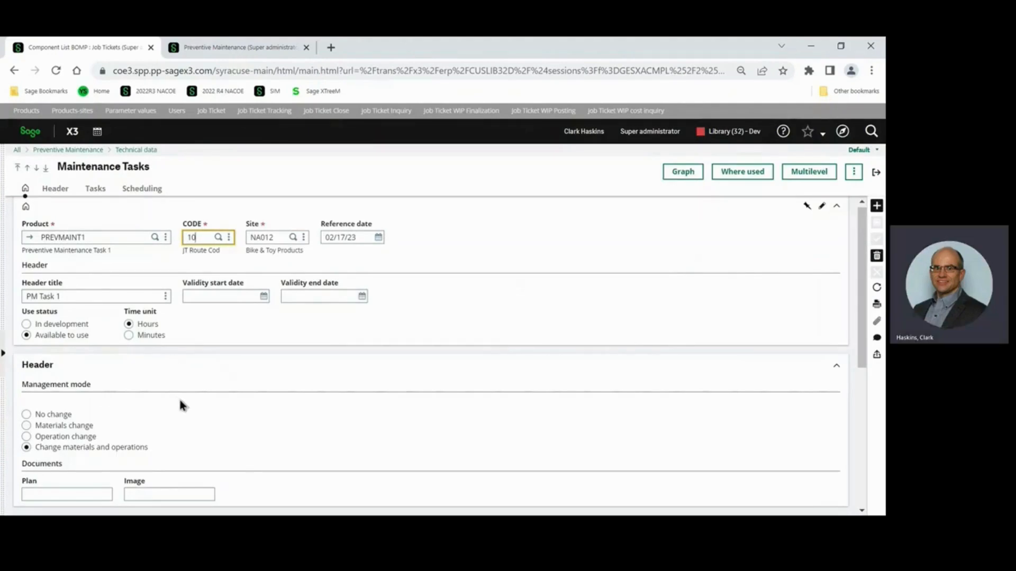
- Examine the maintenance task's header, scheduling and operation lines, including equipment, resources, time codes, planned times and resource factors
left_click(97, 191)
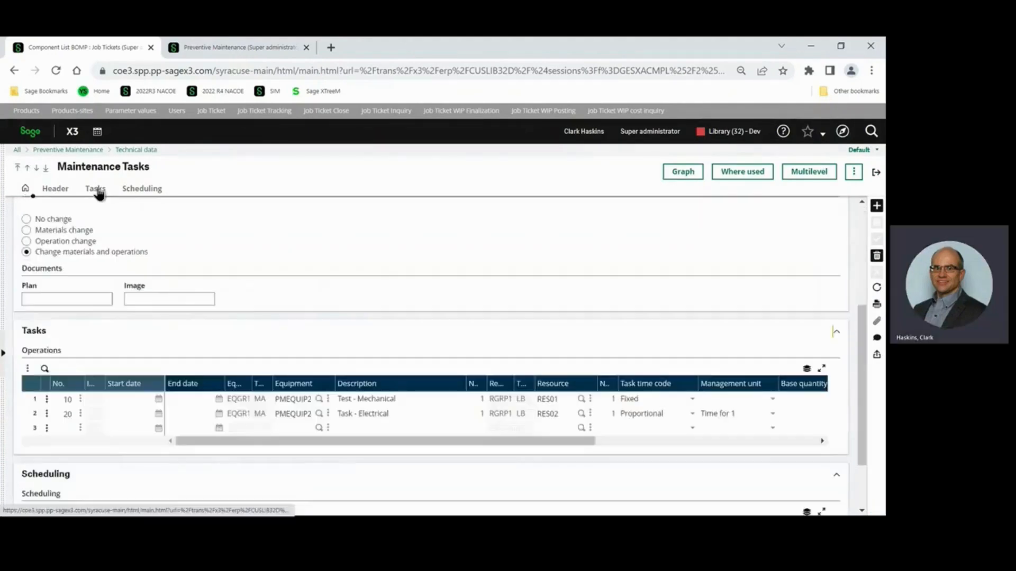
left_click(137, 192)
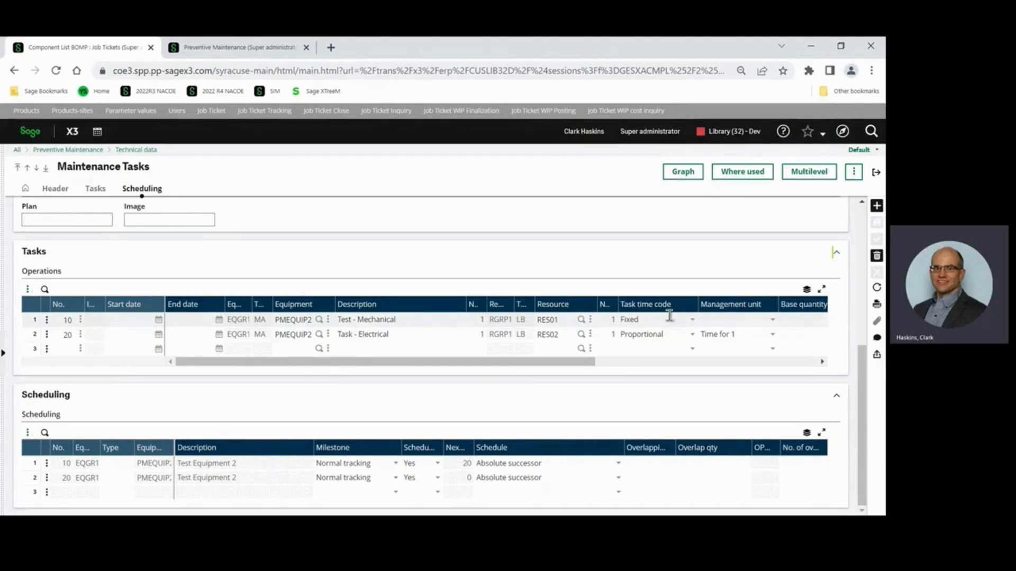
left_click_drag(594, 363, 667, 381)
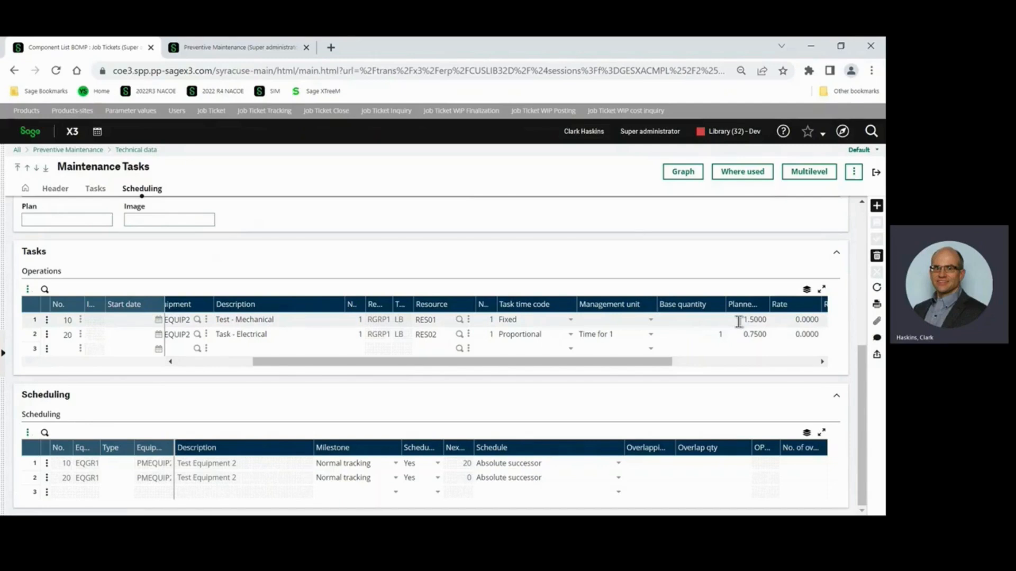
scroll(575, 312, "up", 3)
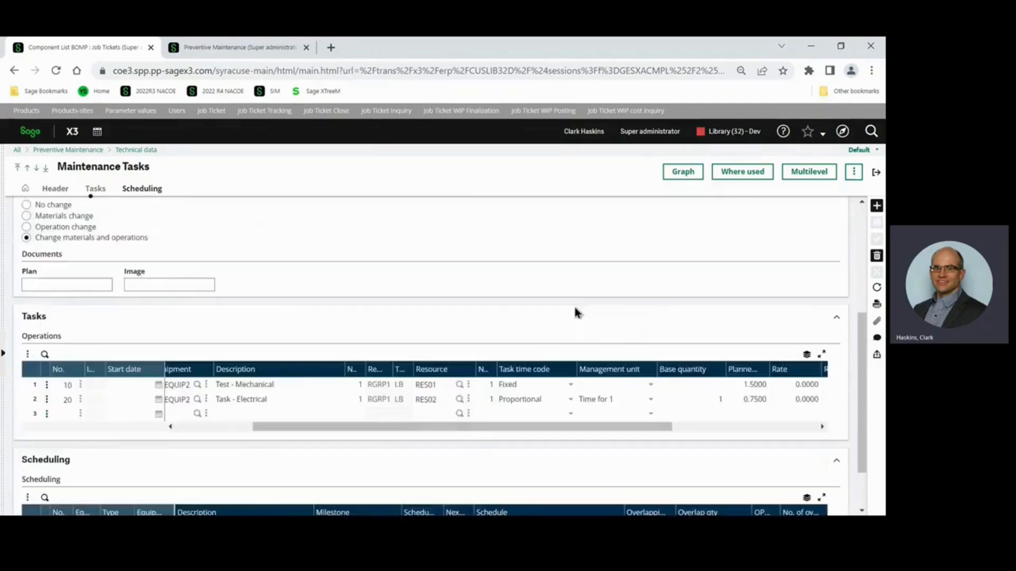
scroll(574, 308, "up", 1)
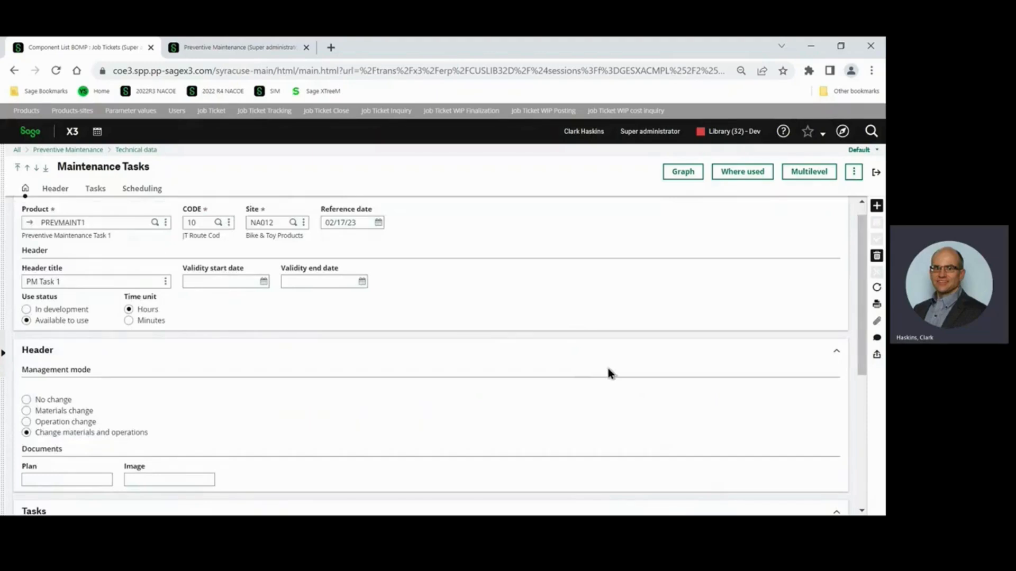
scroll(609, 374, "down", 2)
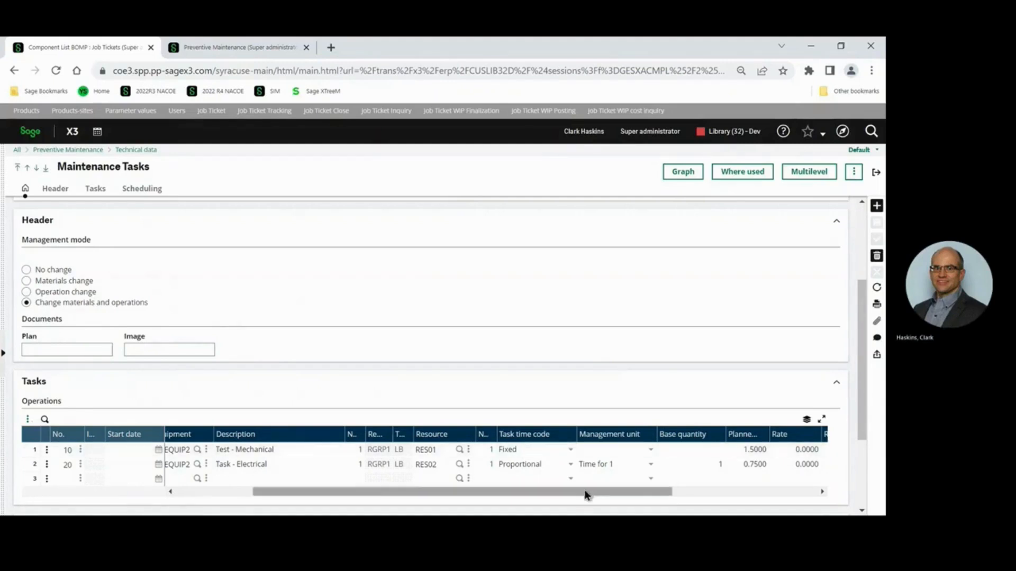
left_click_drag(586, 490, 728, 494)
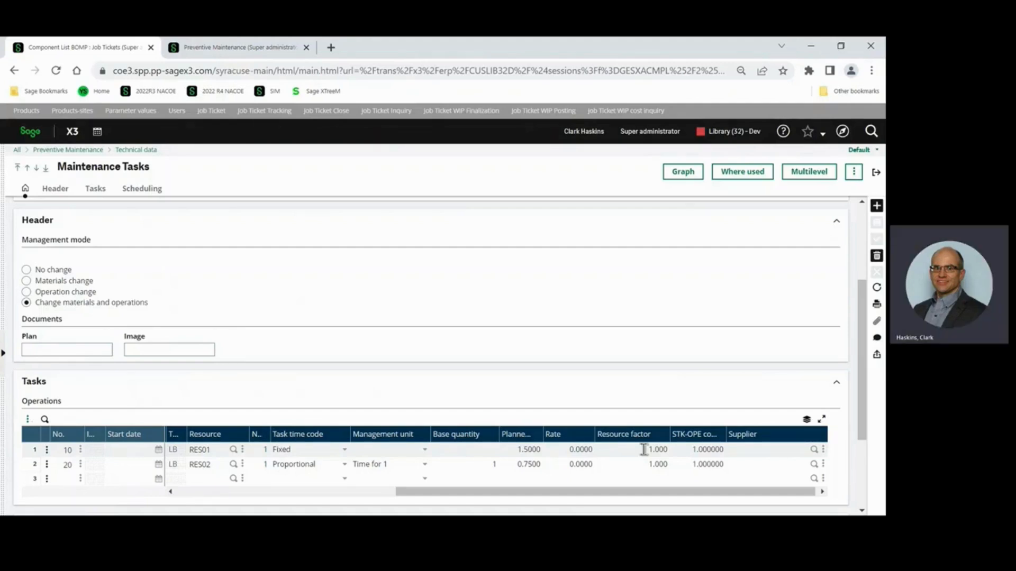
left_click_drag(576, 493, 351, 503)
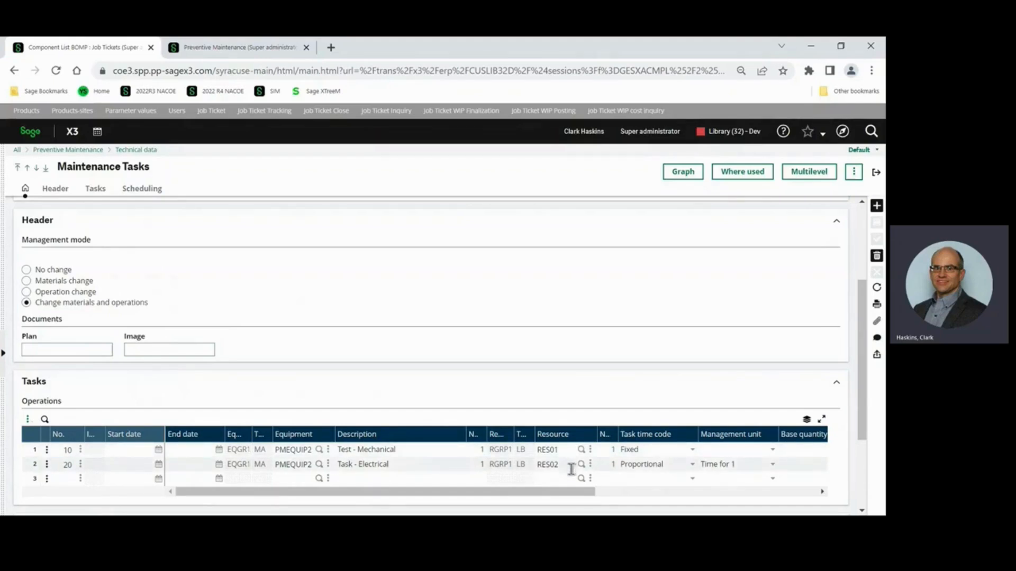
- Check the text option of the Task - Electrical operation, and leave the maintenance tasks for the key points slides
left_click(47, 465)
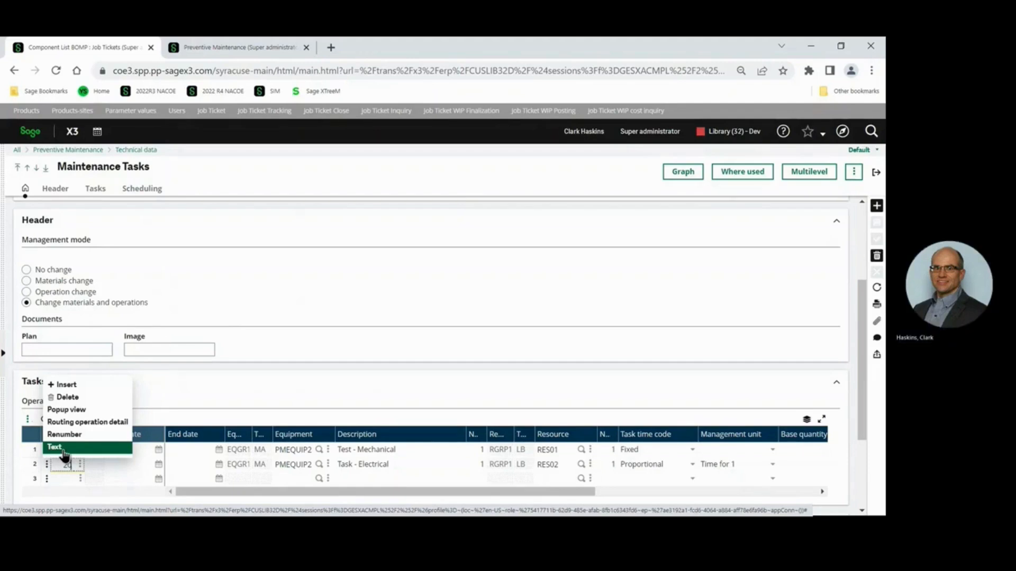
left_click(876, 175)
left_click(875, 175)
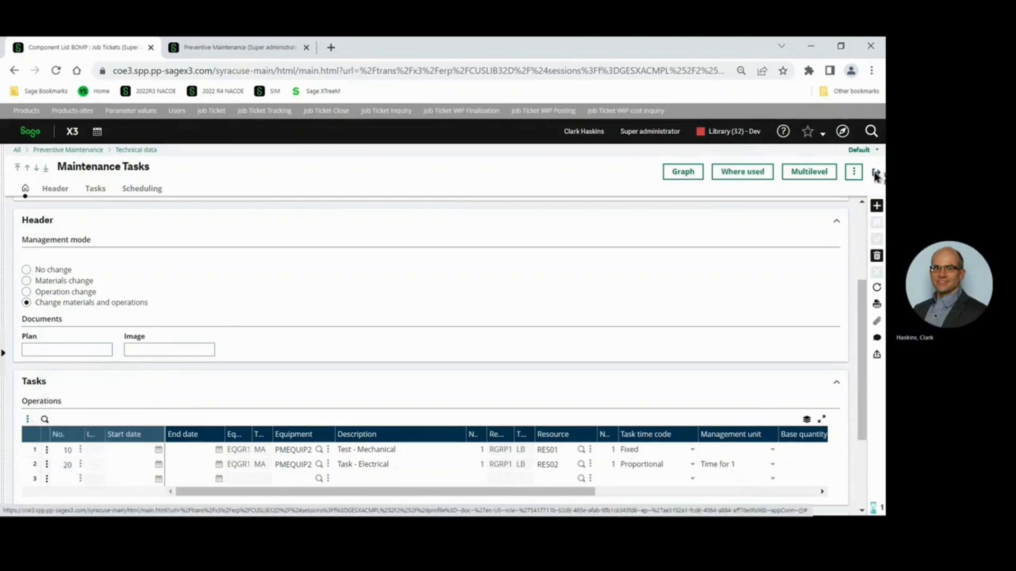
left_click(875, 175)
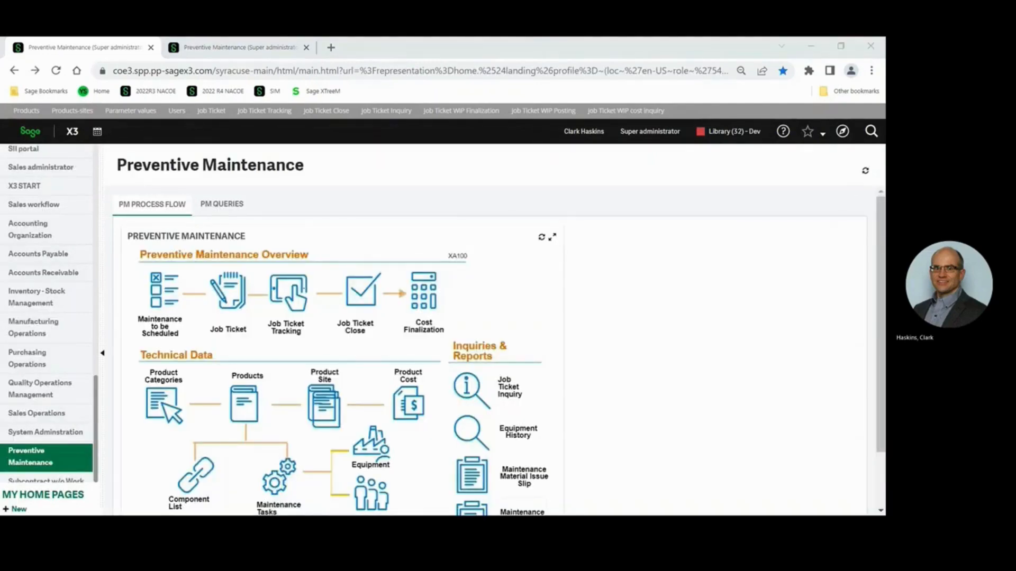
key("alt+Tab")
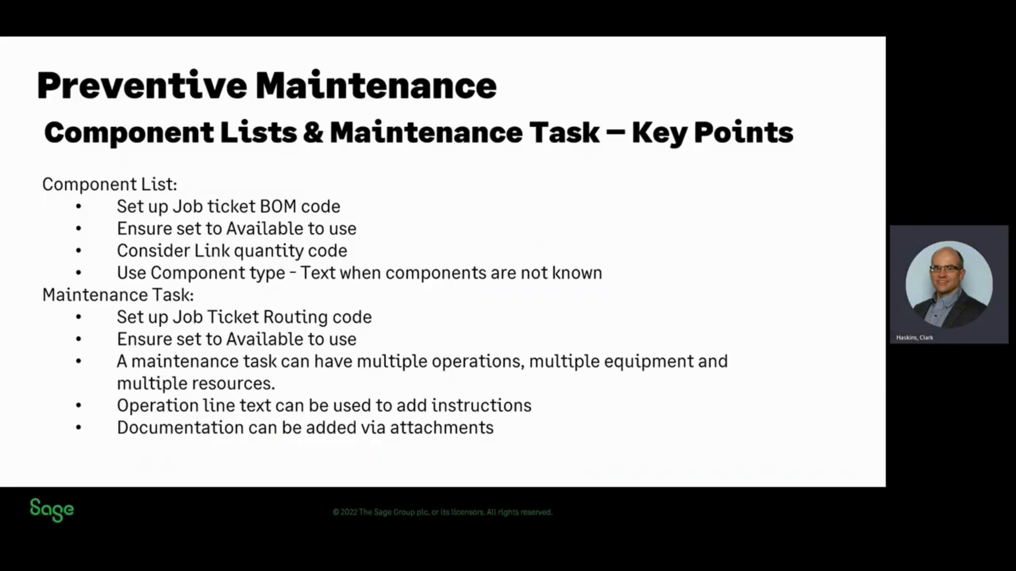